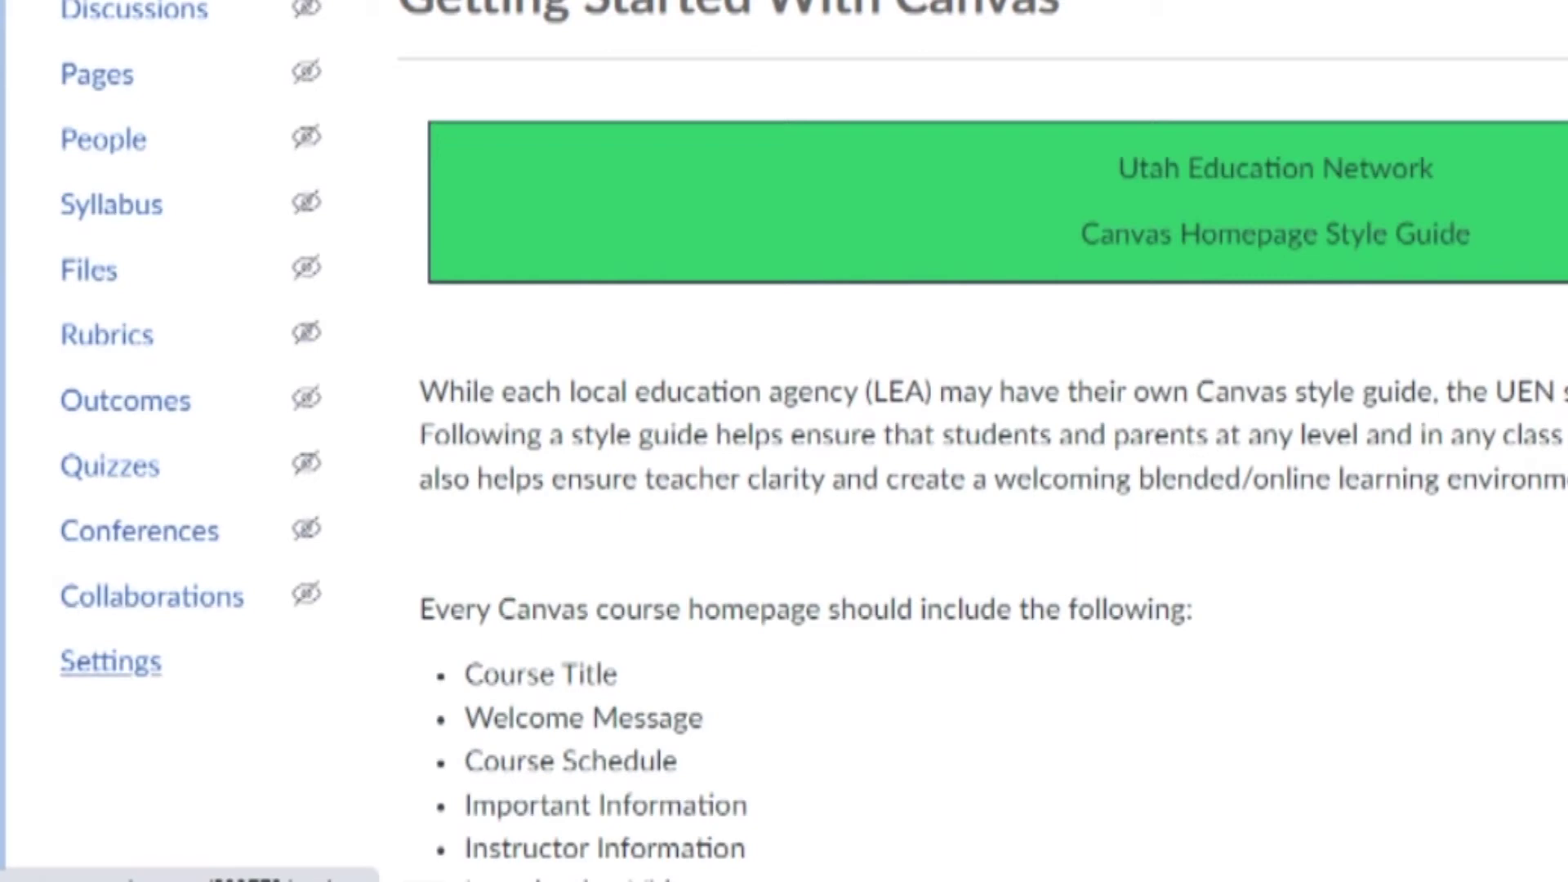
Step: Open the course's content import page from its settings and review the available import content types
left_click(111, 662)
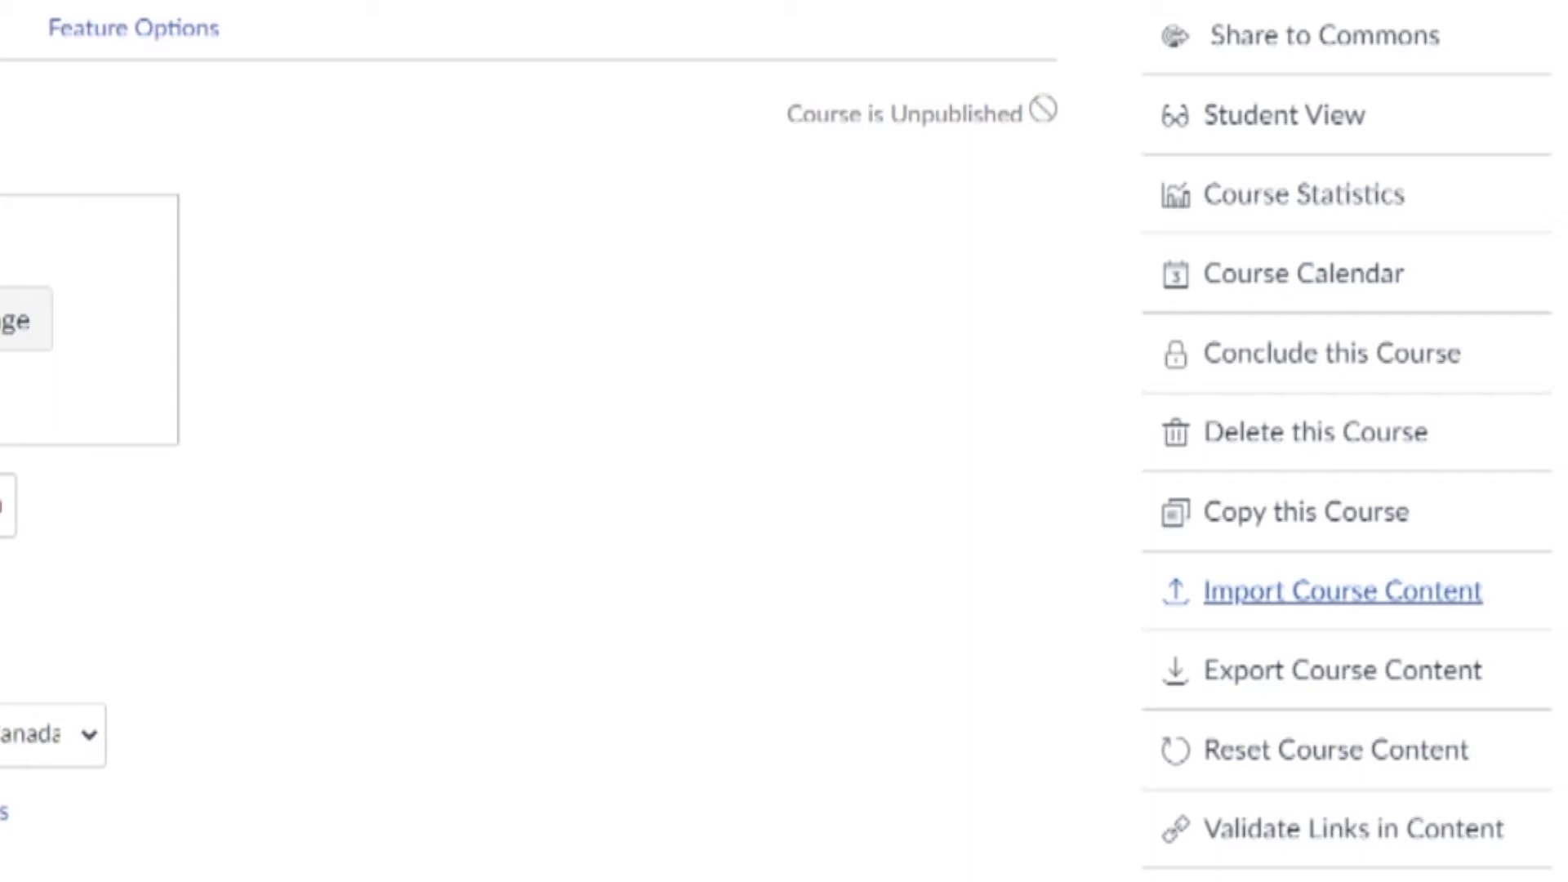
left_click(1343, 591)
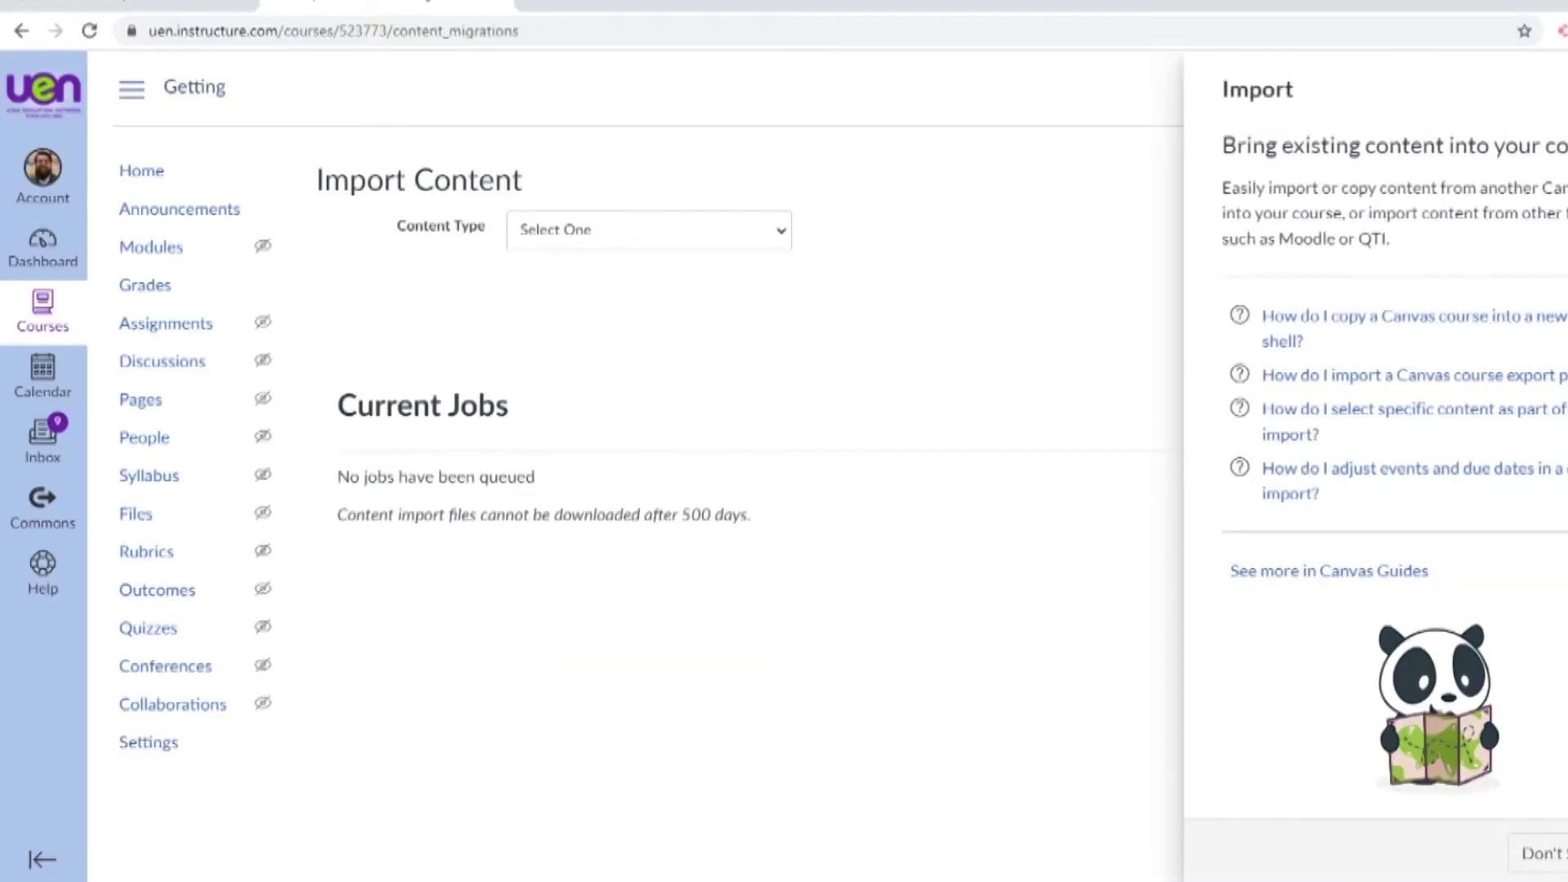
key("Escape")
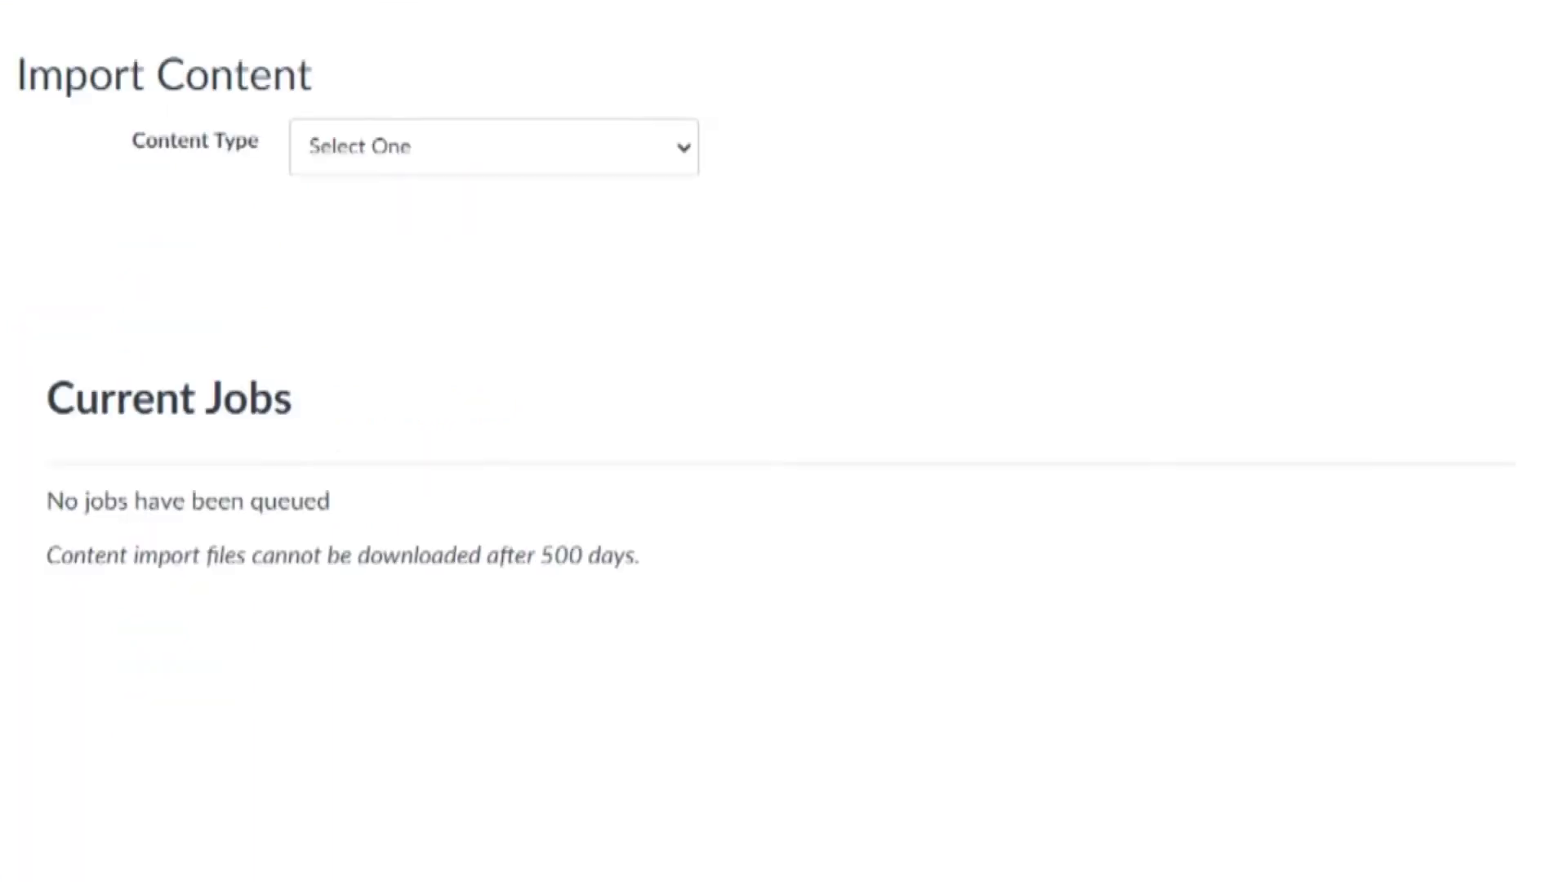
left_click(650, 230)
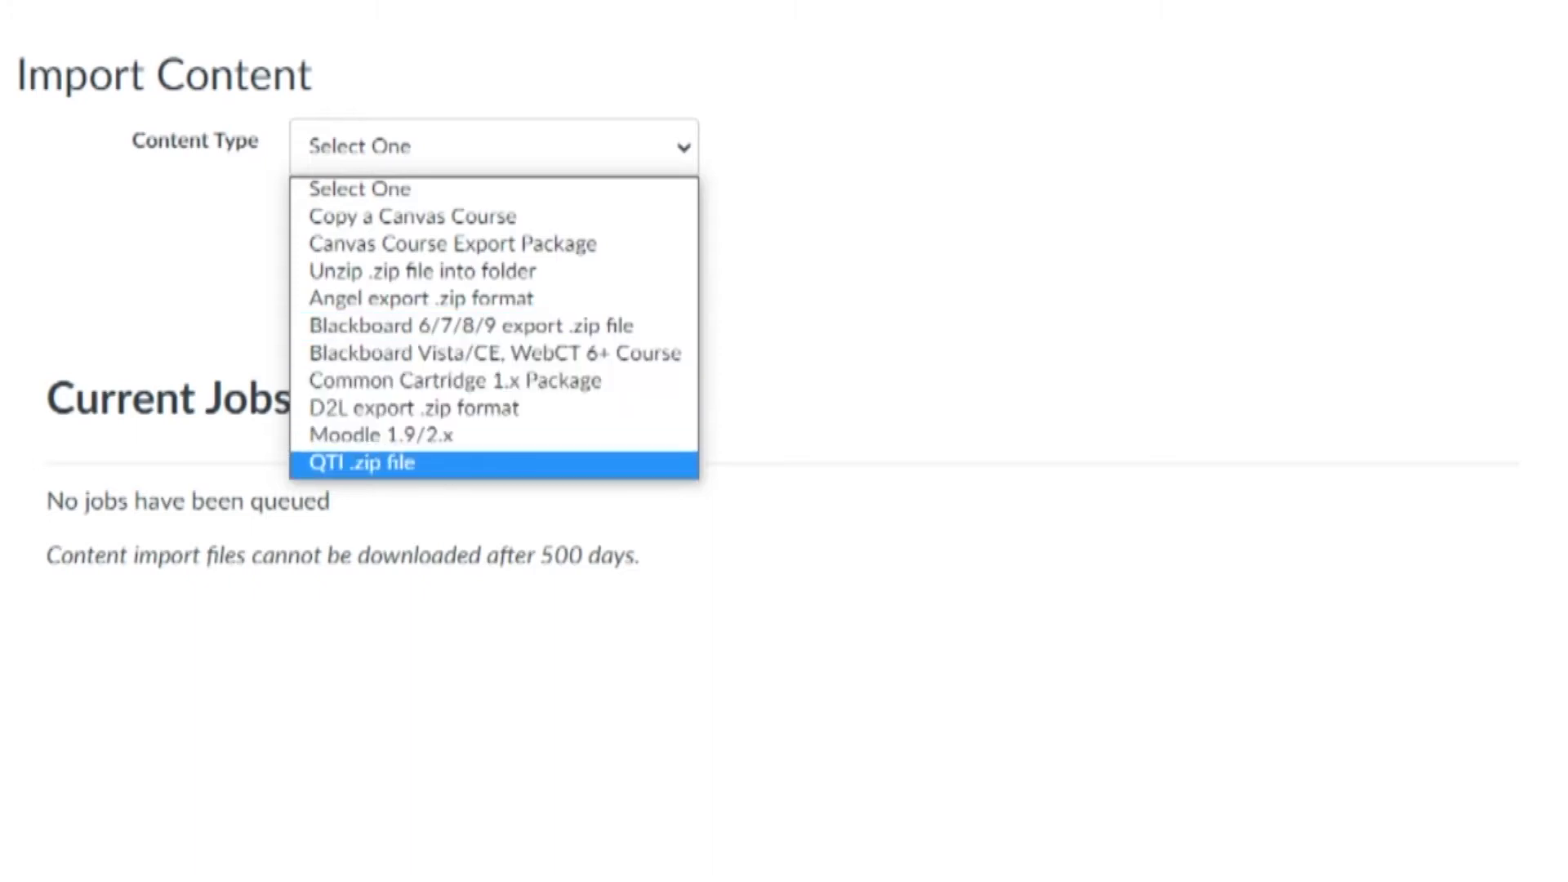
left_click(362, 464)
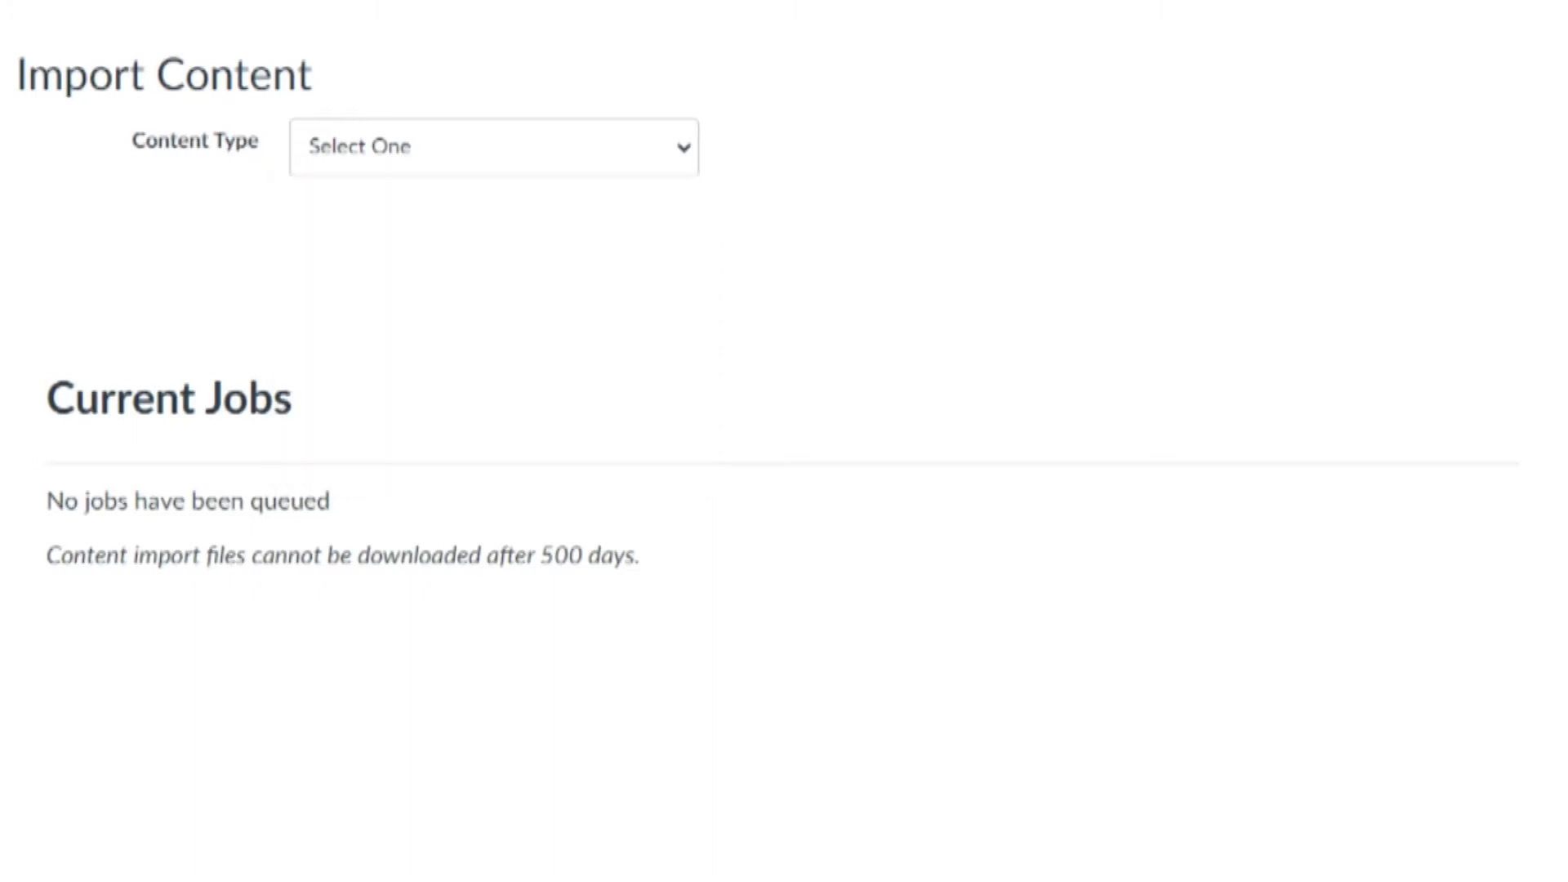
Step: View the Send To options for Sample Assignment in the Week One module, closing them without sending
left_click(140, 169)
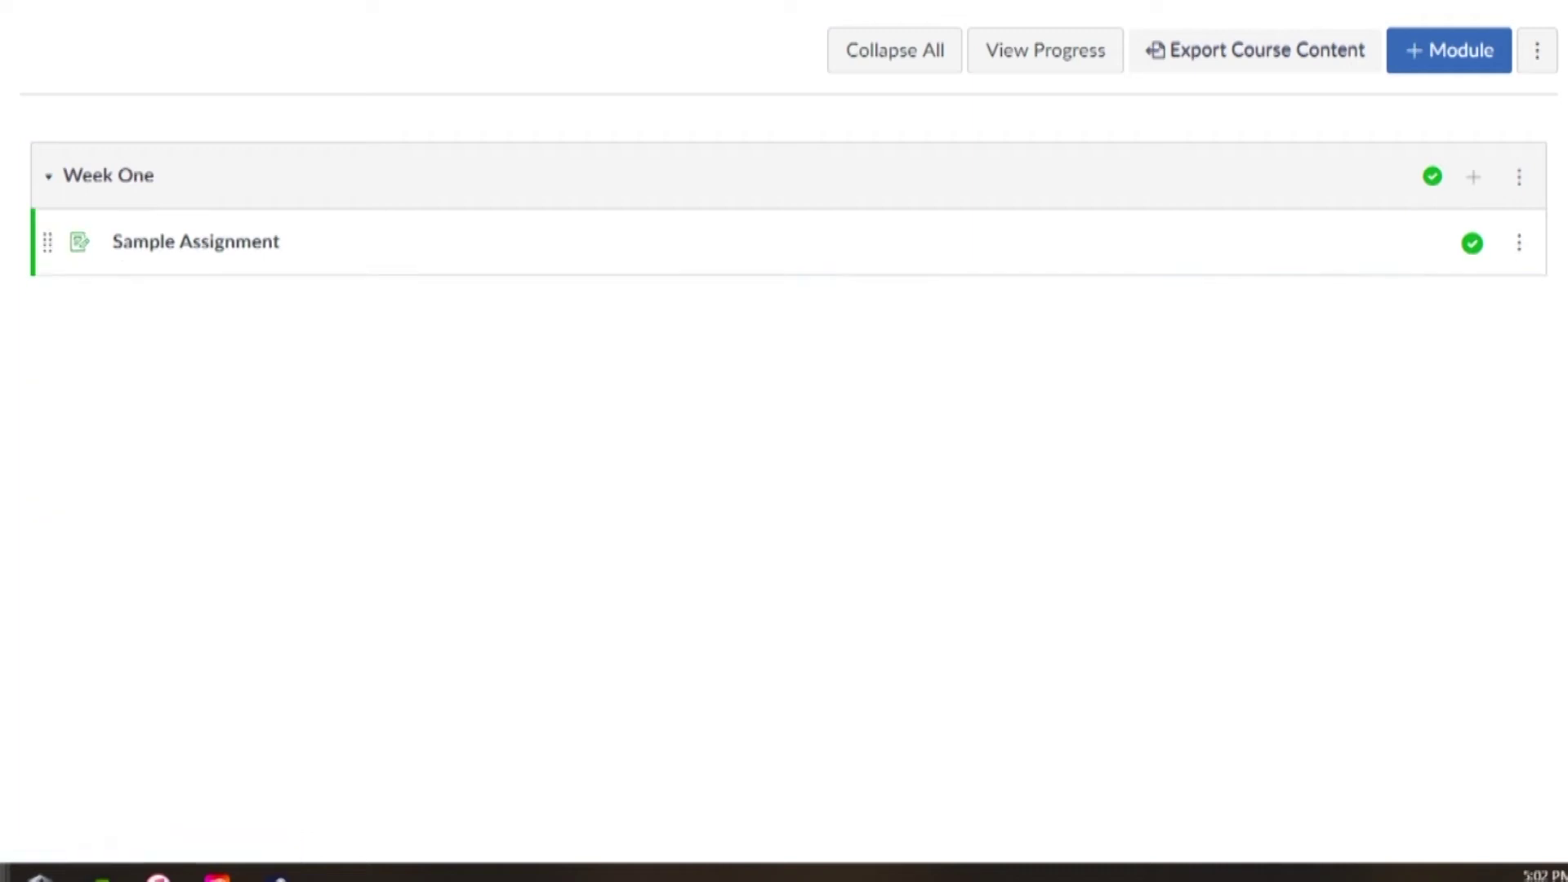
left_click(1519, 242)
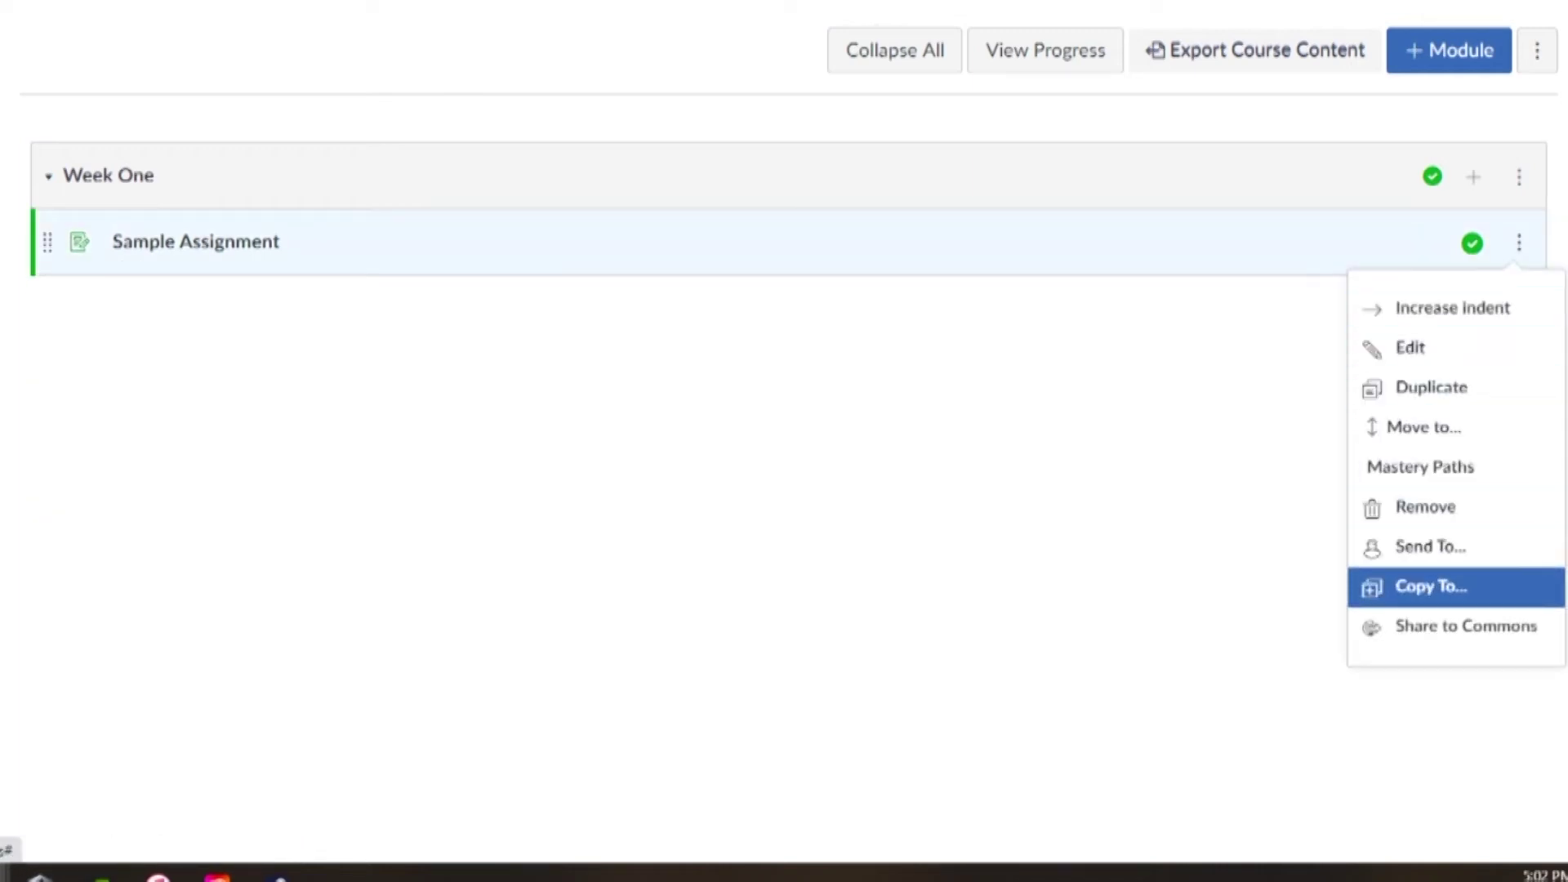
left_click(1431, 547)
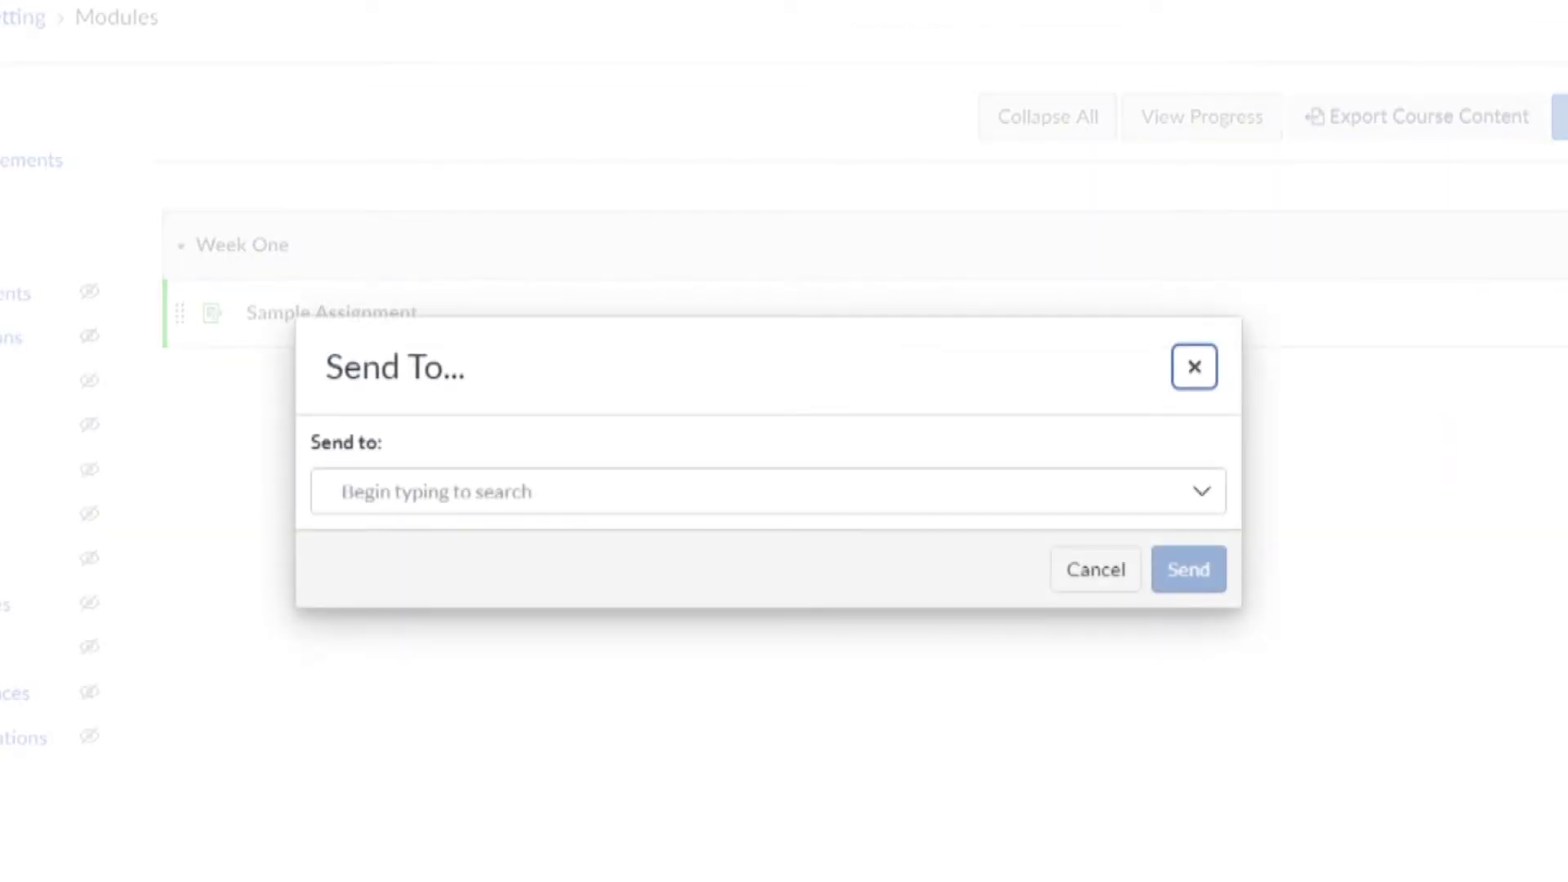
left_click(1095, 569)
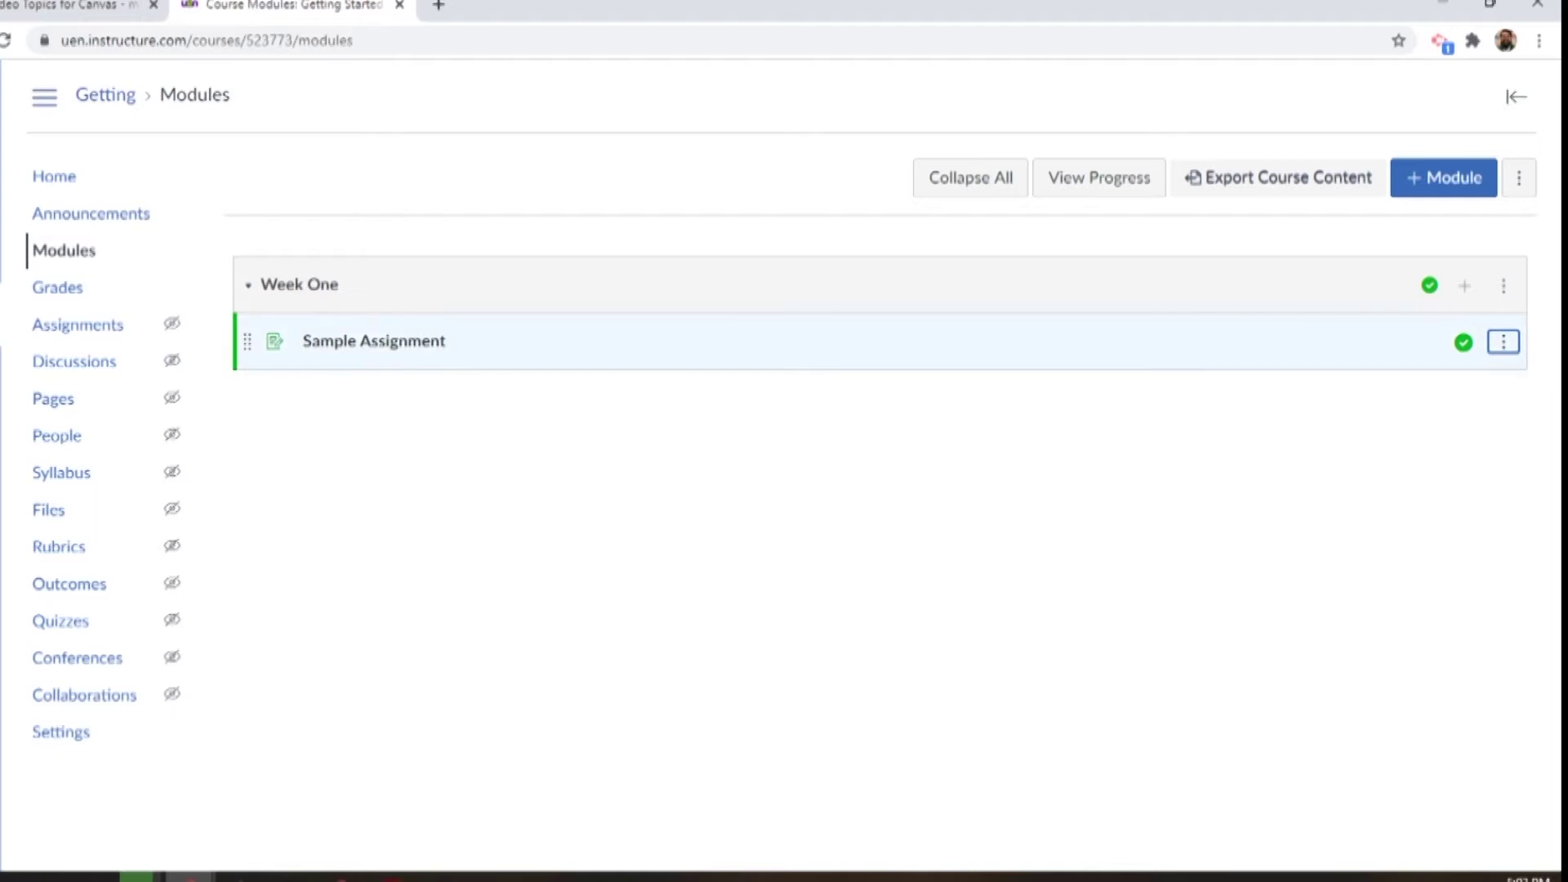
Step: Review the destination courses offered for copying Sample Assignment, closing the Copy To options without copying
left_click(1503, 341)
left_click(1436, 631)
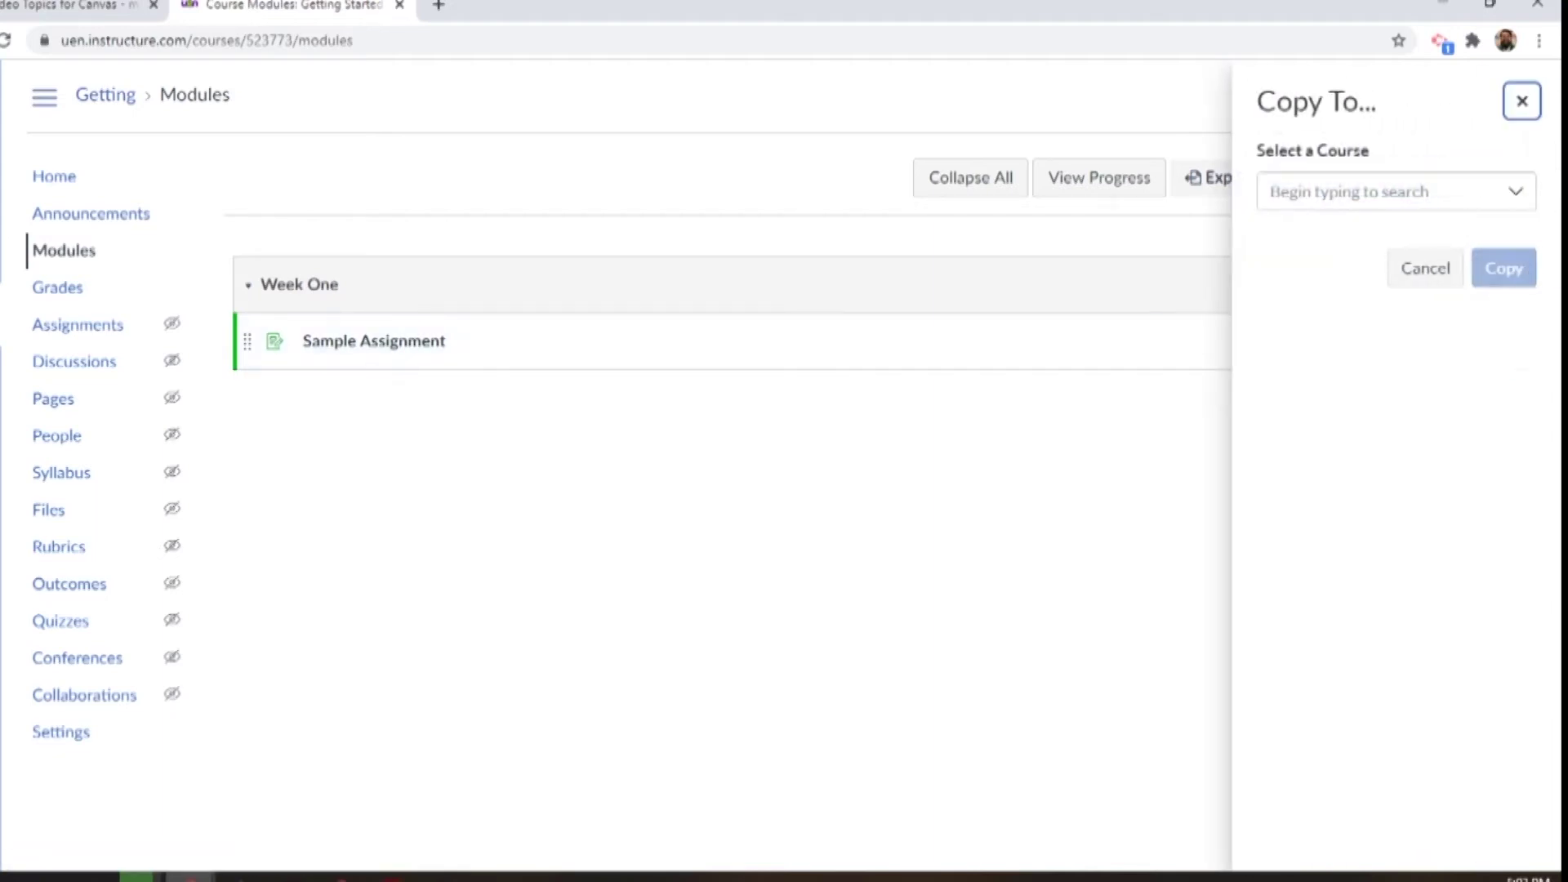
left_click(1397, 192)
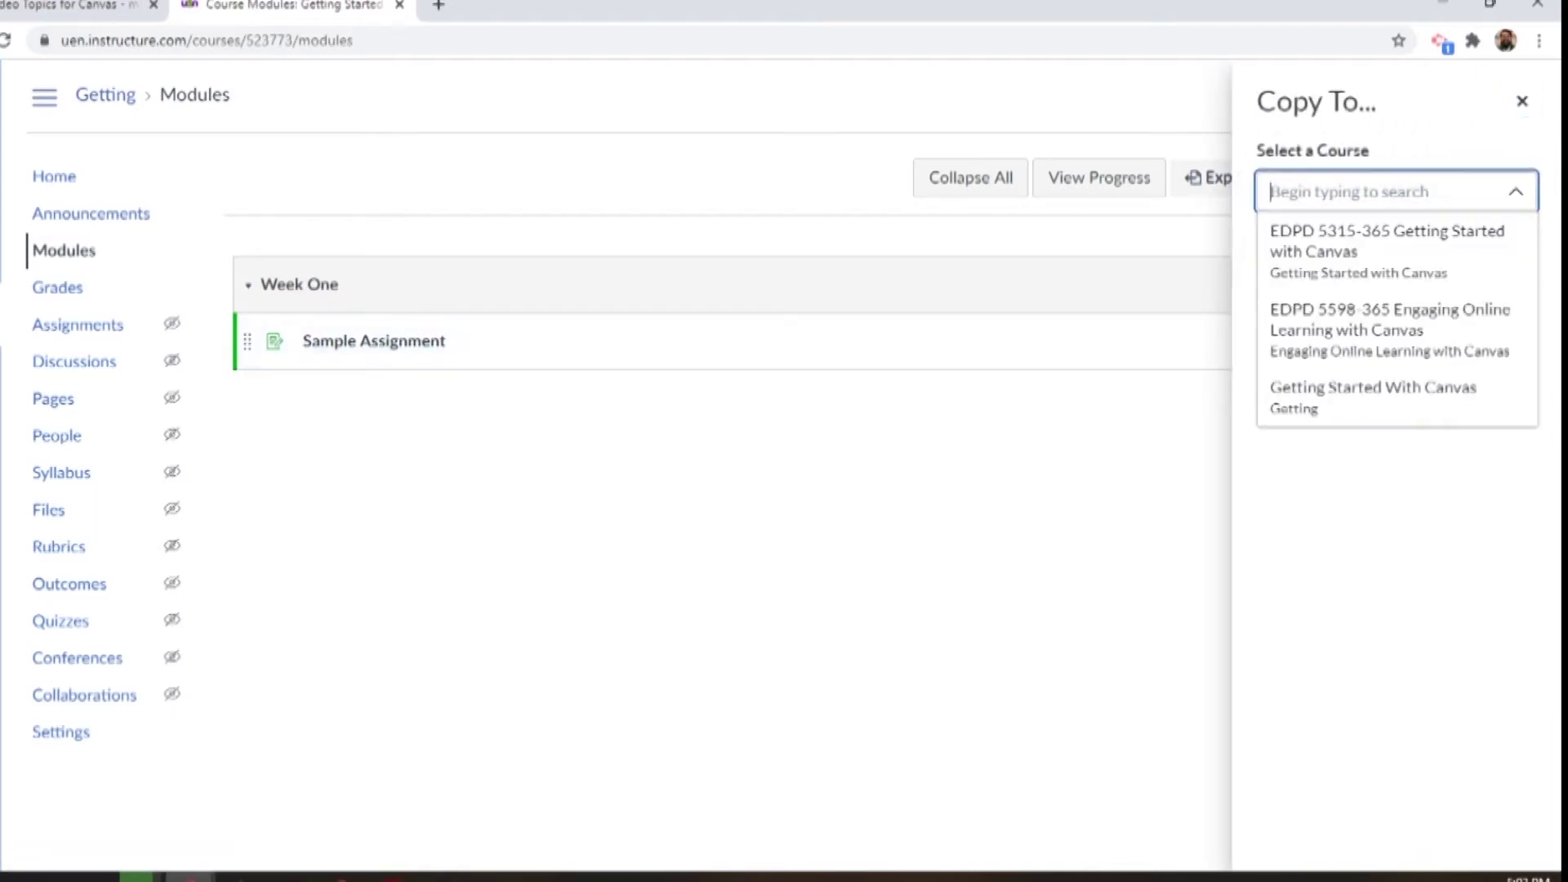
left_click(1522, 102)
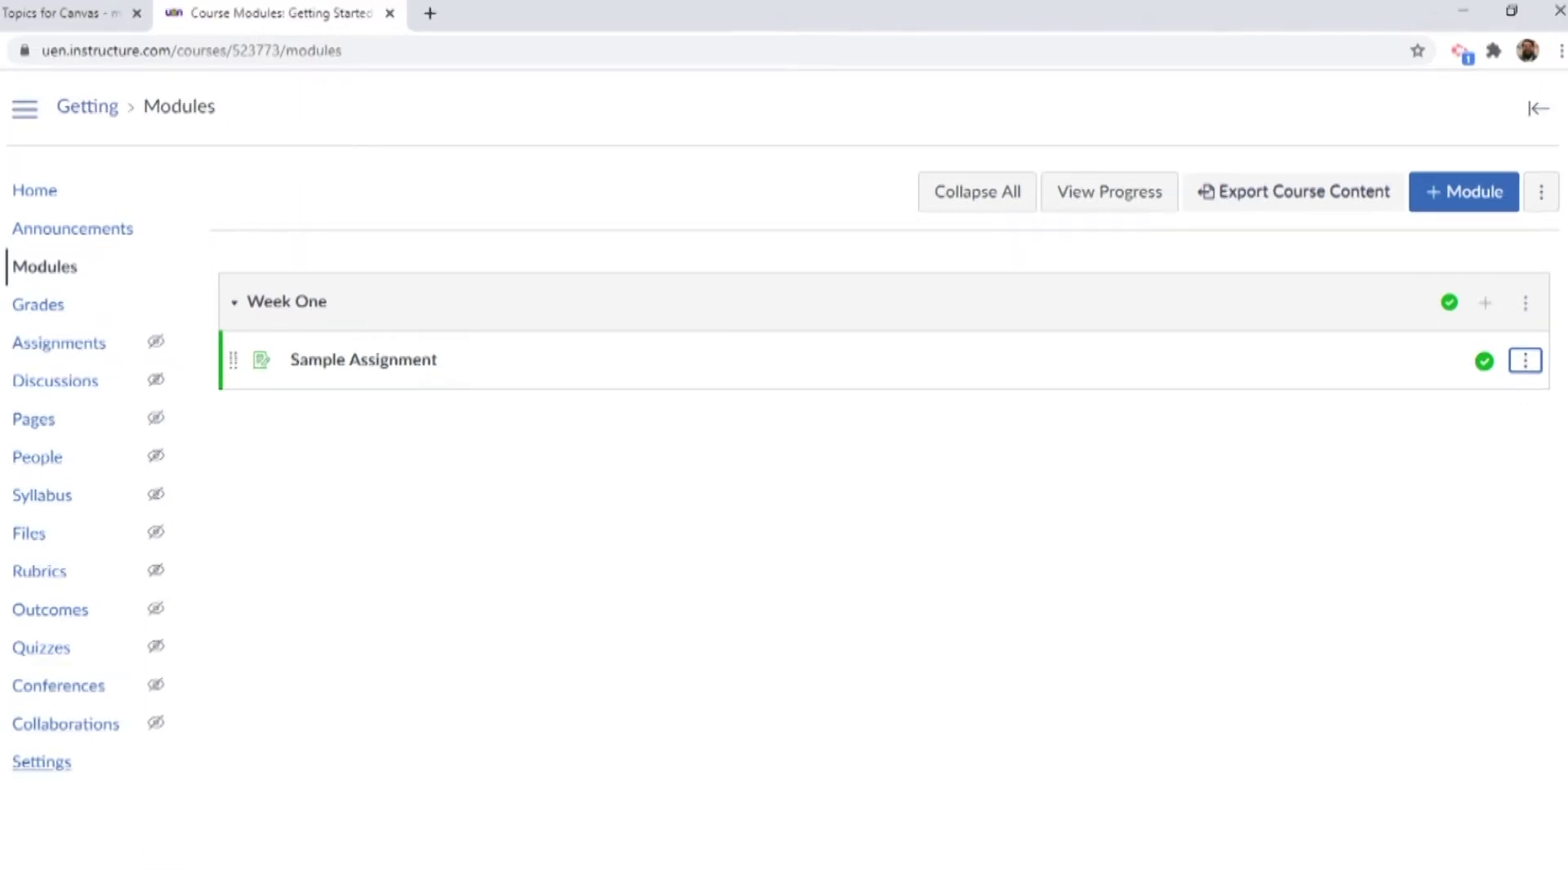
Step: Create a content export of type Course from the course settings
left_click(42, 762)
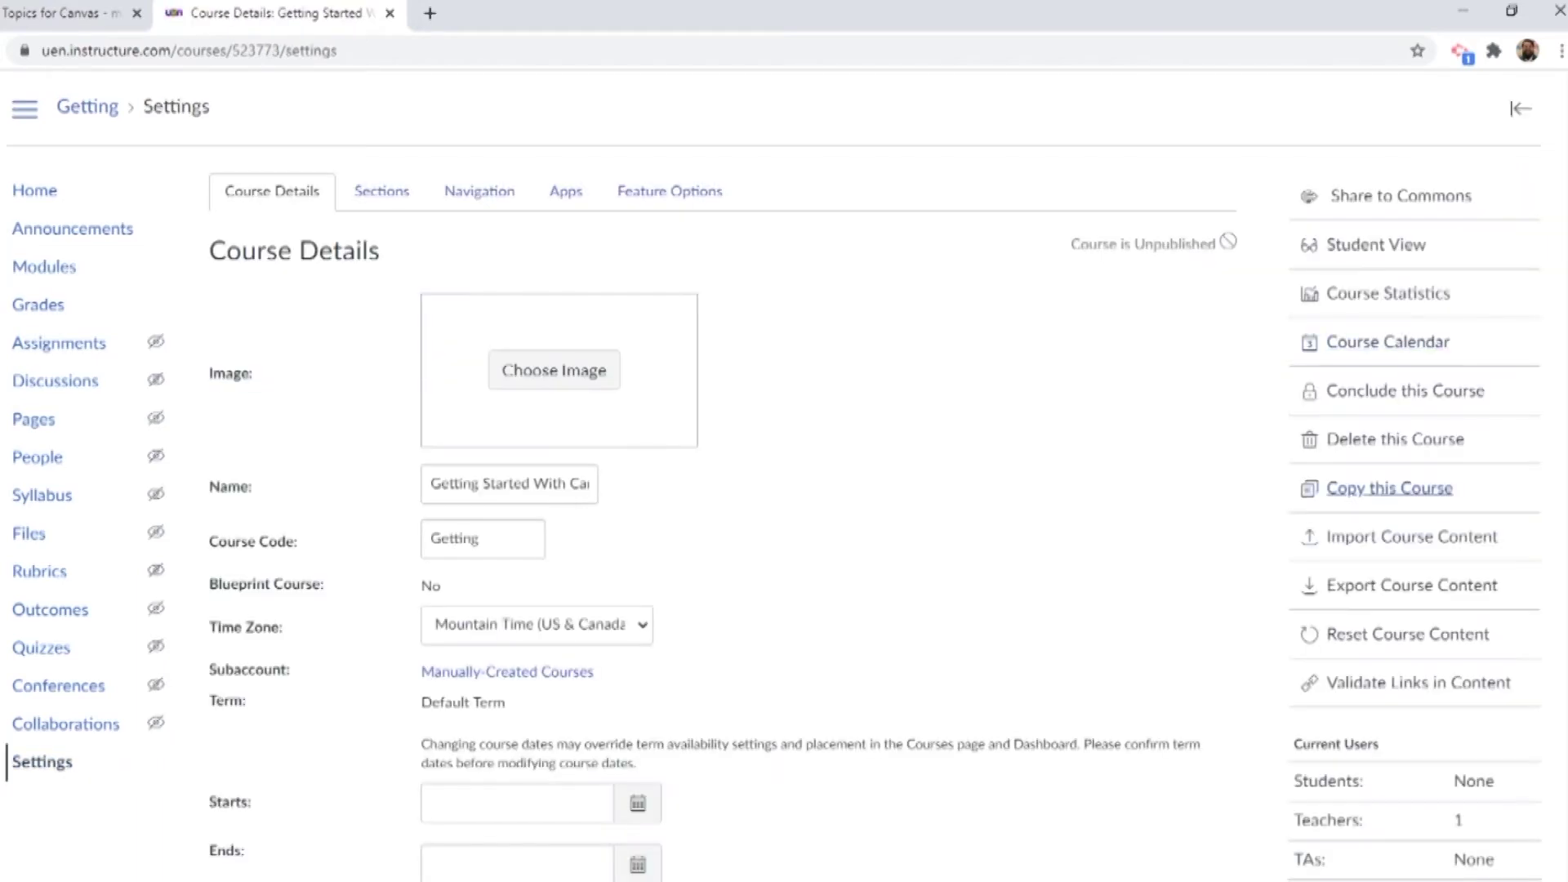
left_click(1412, 585)
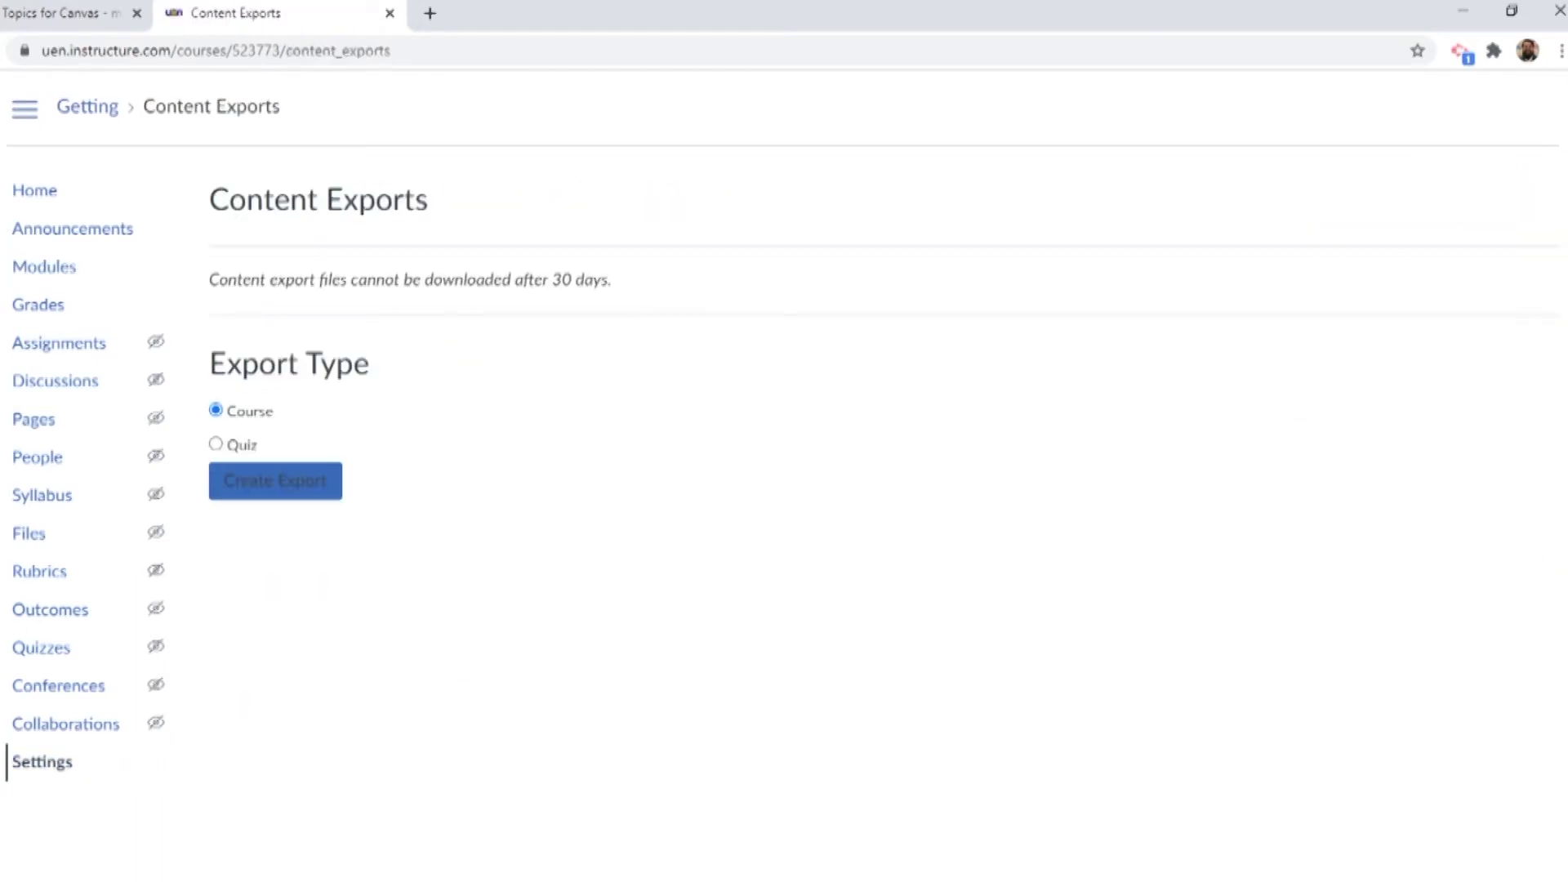
left_click(276, 481)
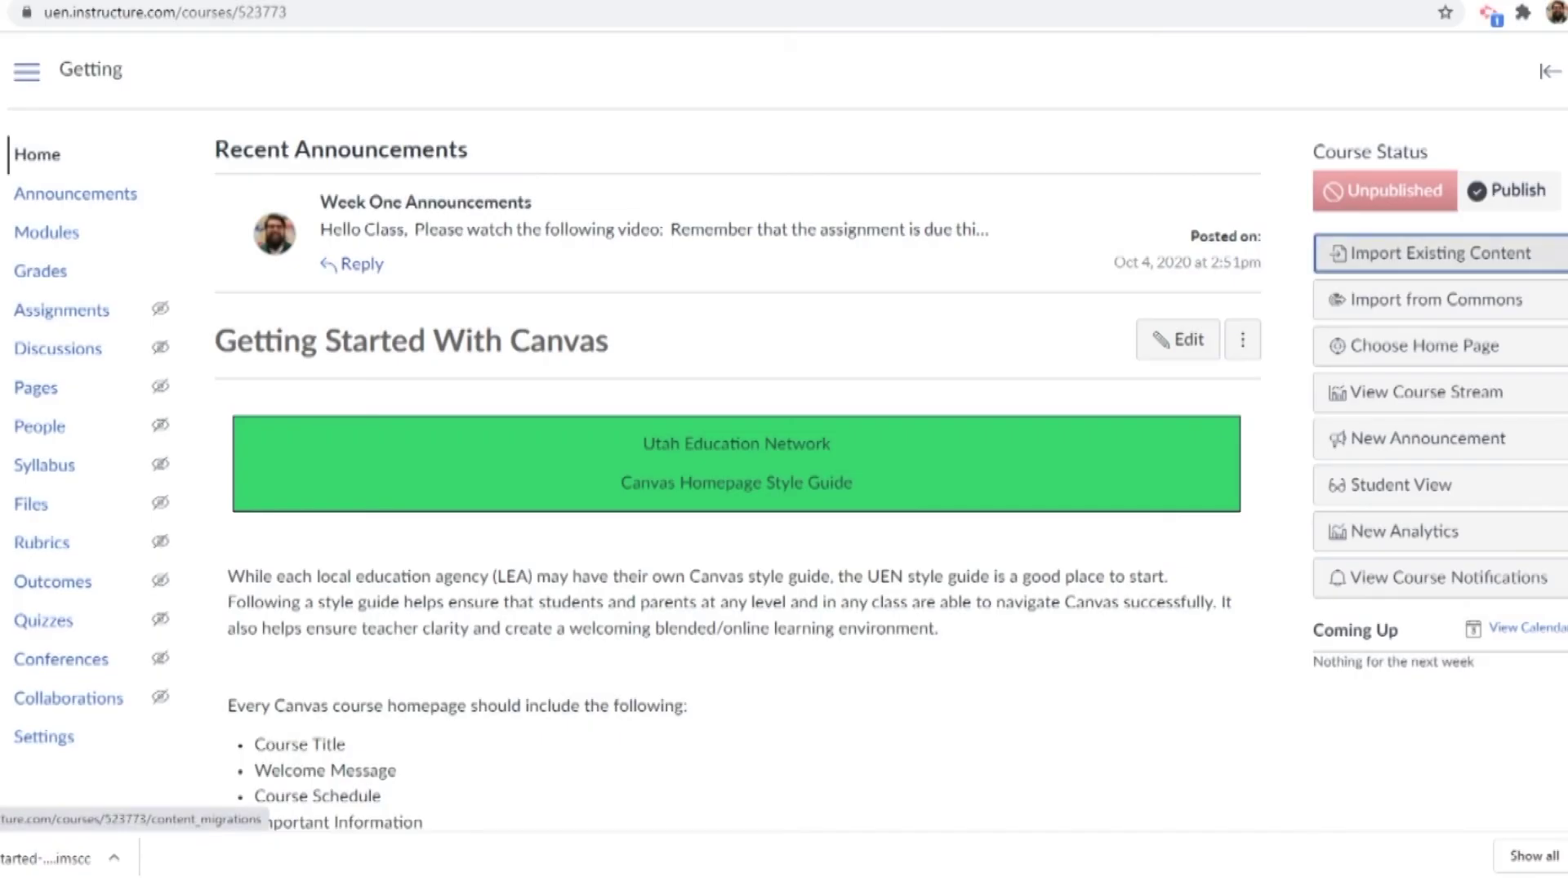
Step: Set up an existing-content import that copies the Canvas course EDPD 5598-365 Engaging Online Learning with Canvas
left_click(1441, 253)
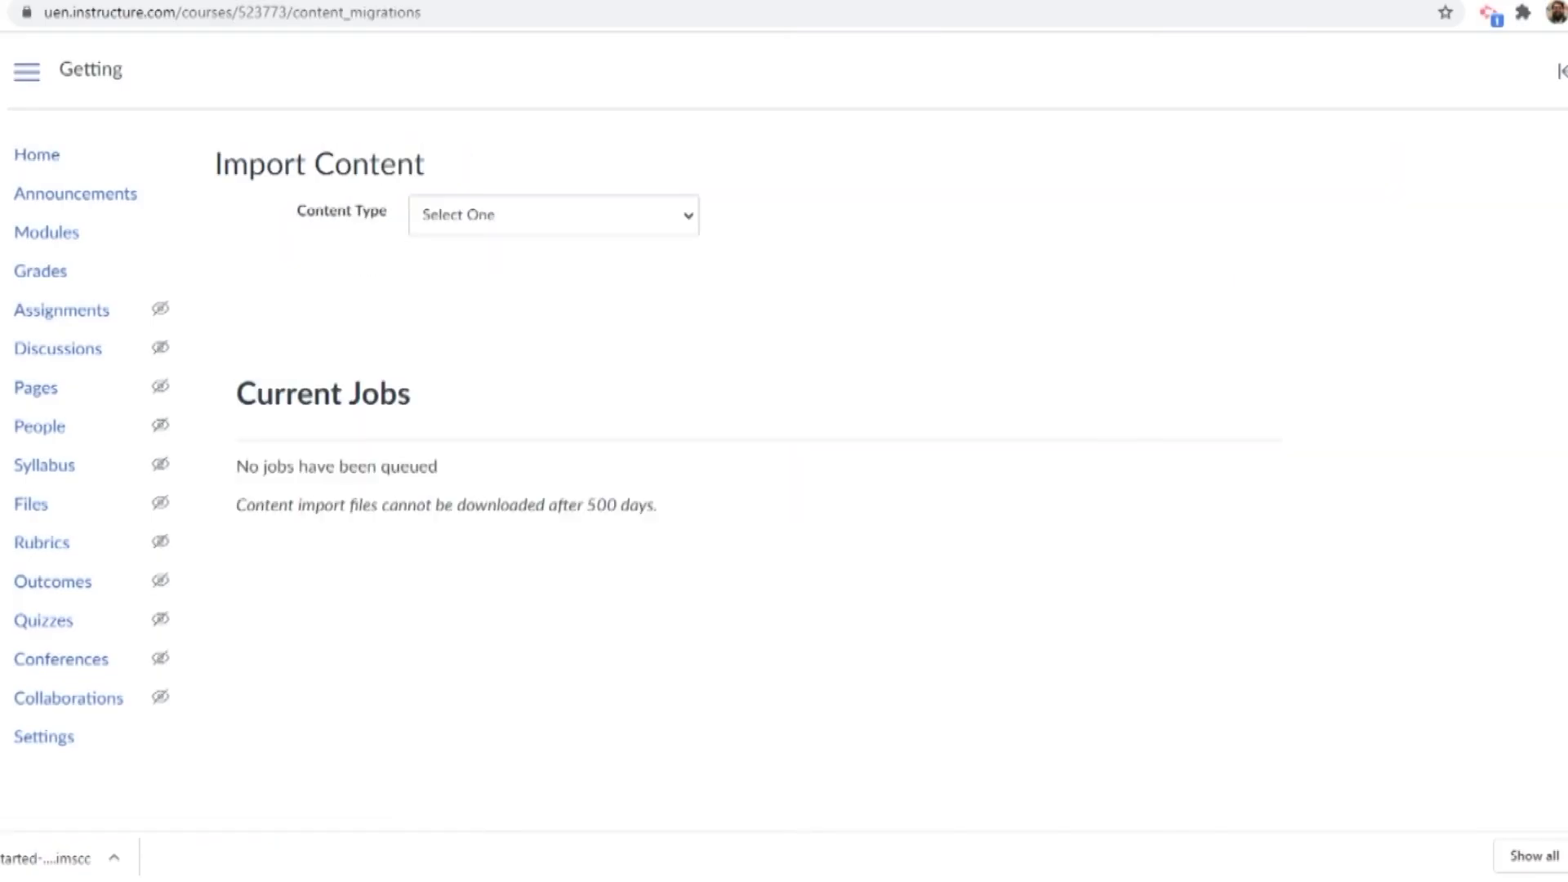
left_click(554, 216)
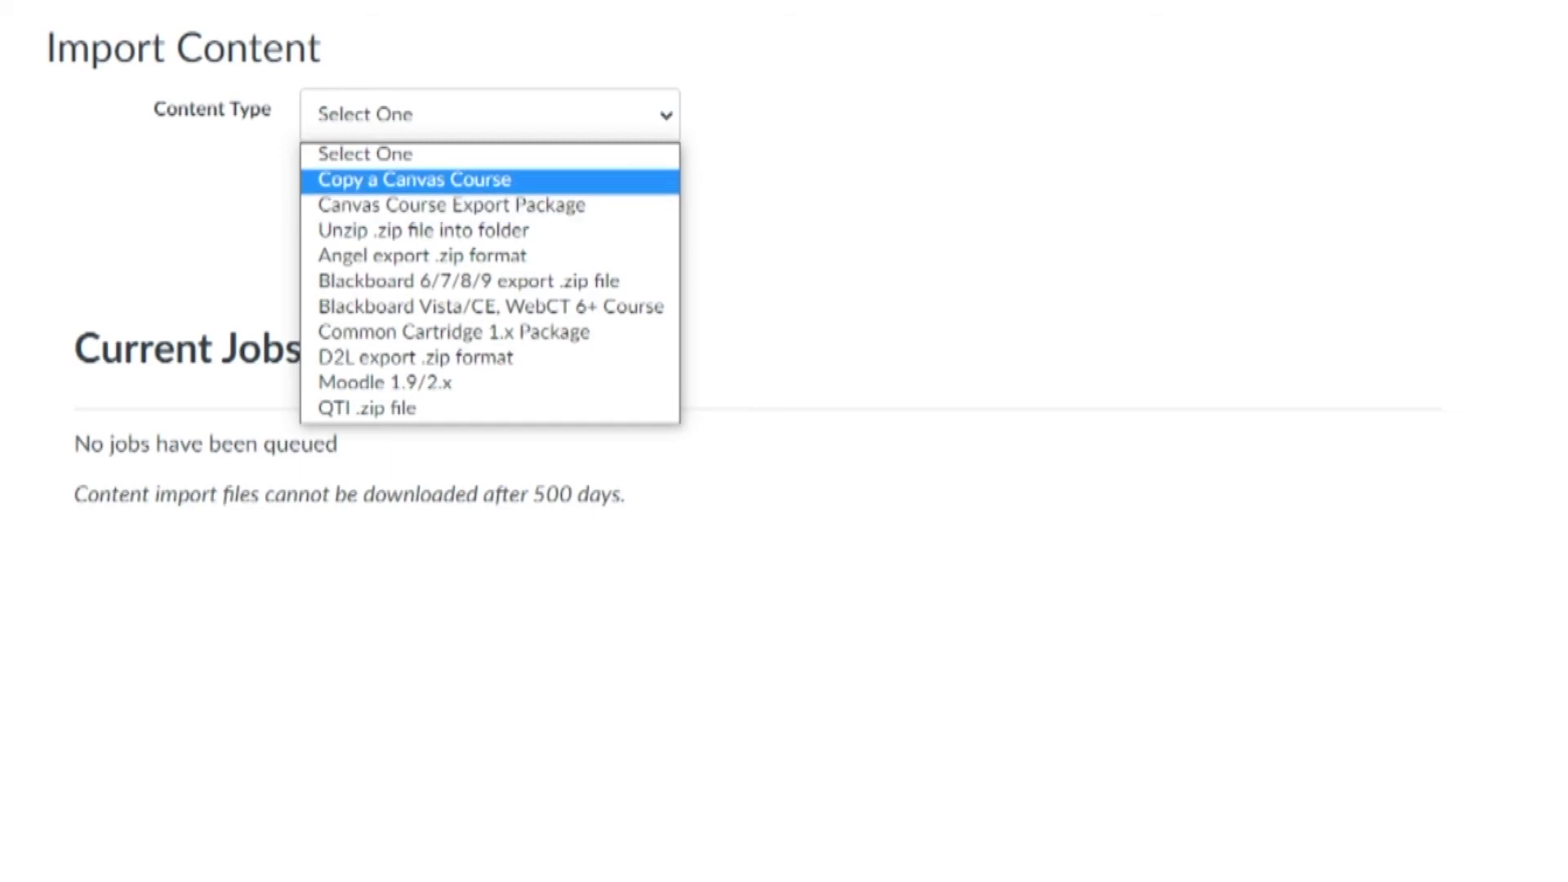
left_click(415, 179)
left_click(490, 197)
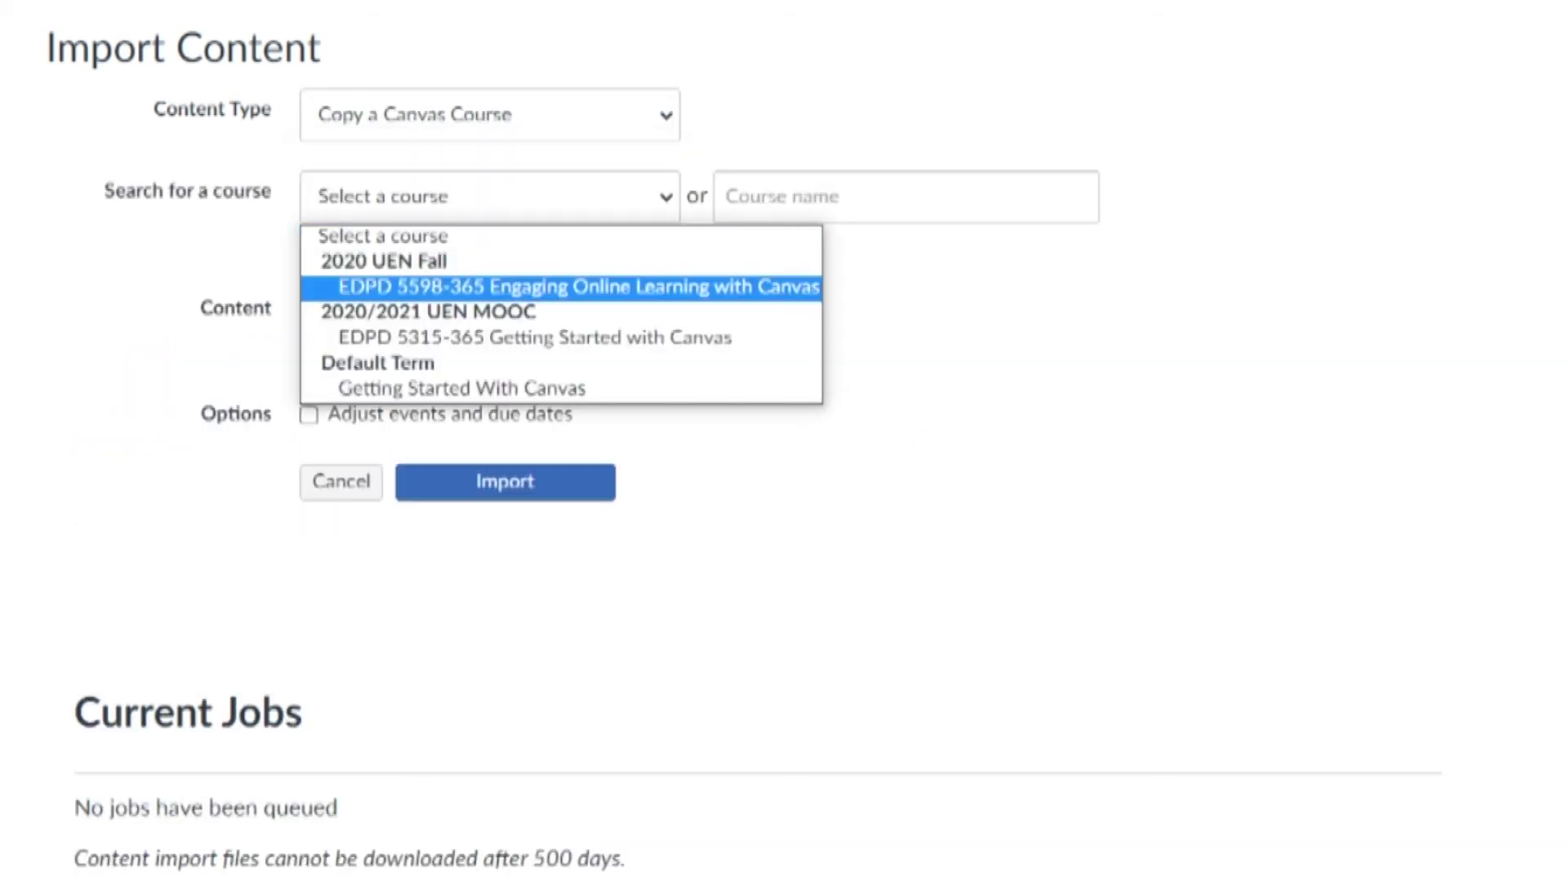
key("Return")
key("Tab")
key("Tab")
key("Tab")
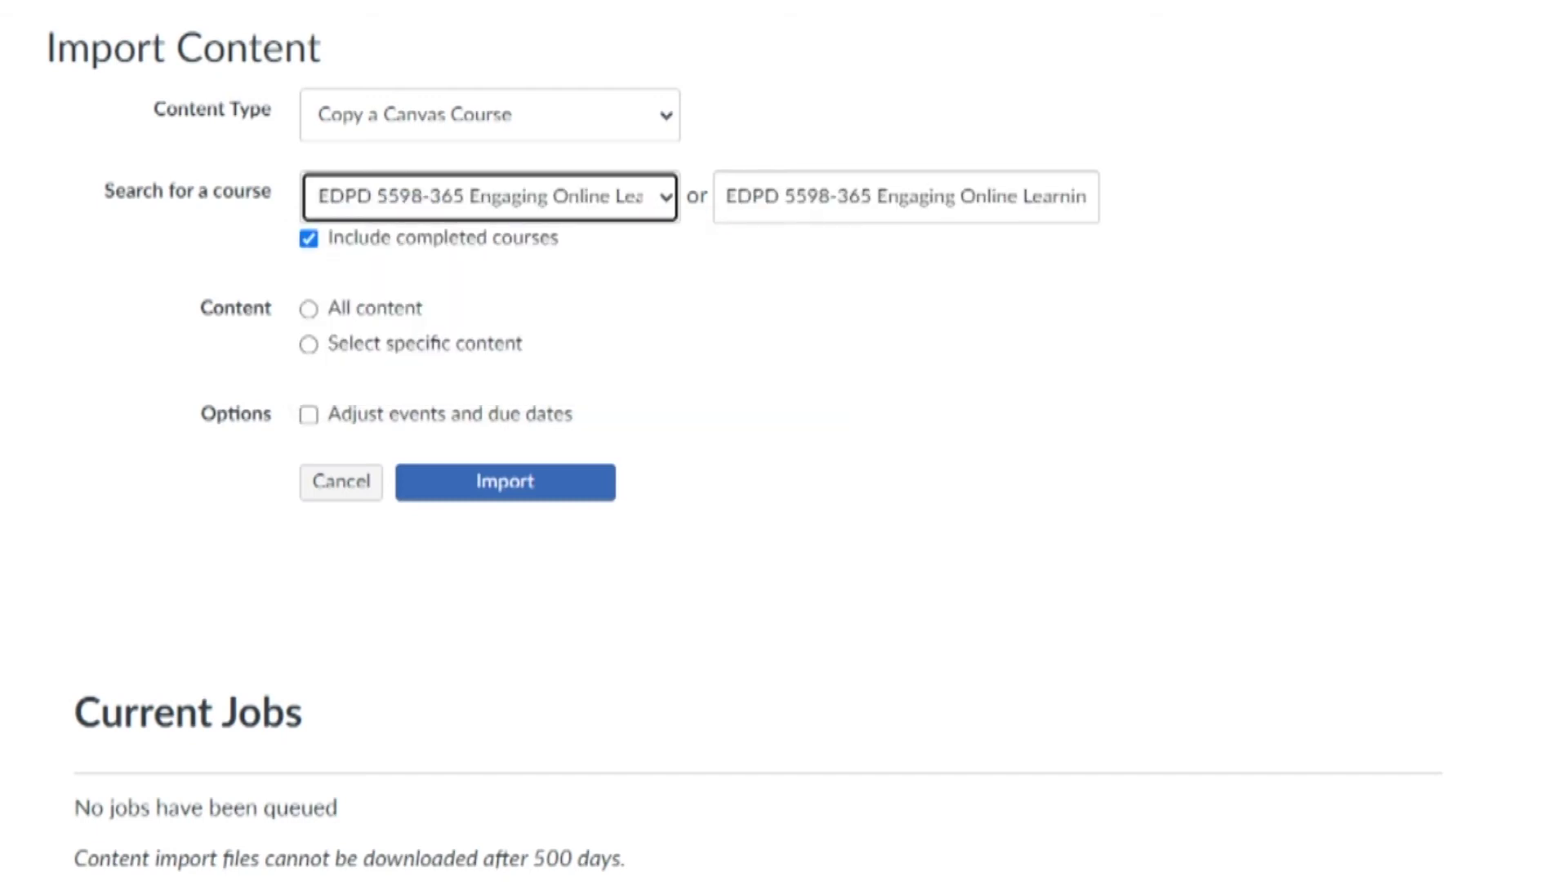
Step: Set the import to select specific content and adjust events and due dates, and view the calendar for the new beginning date
left_click(309, 344)
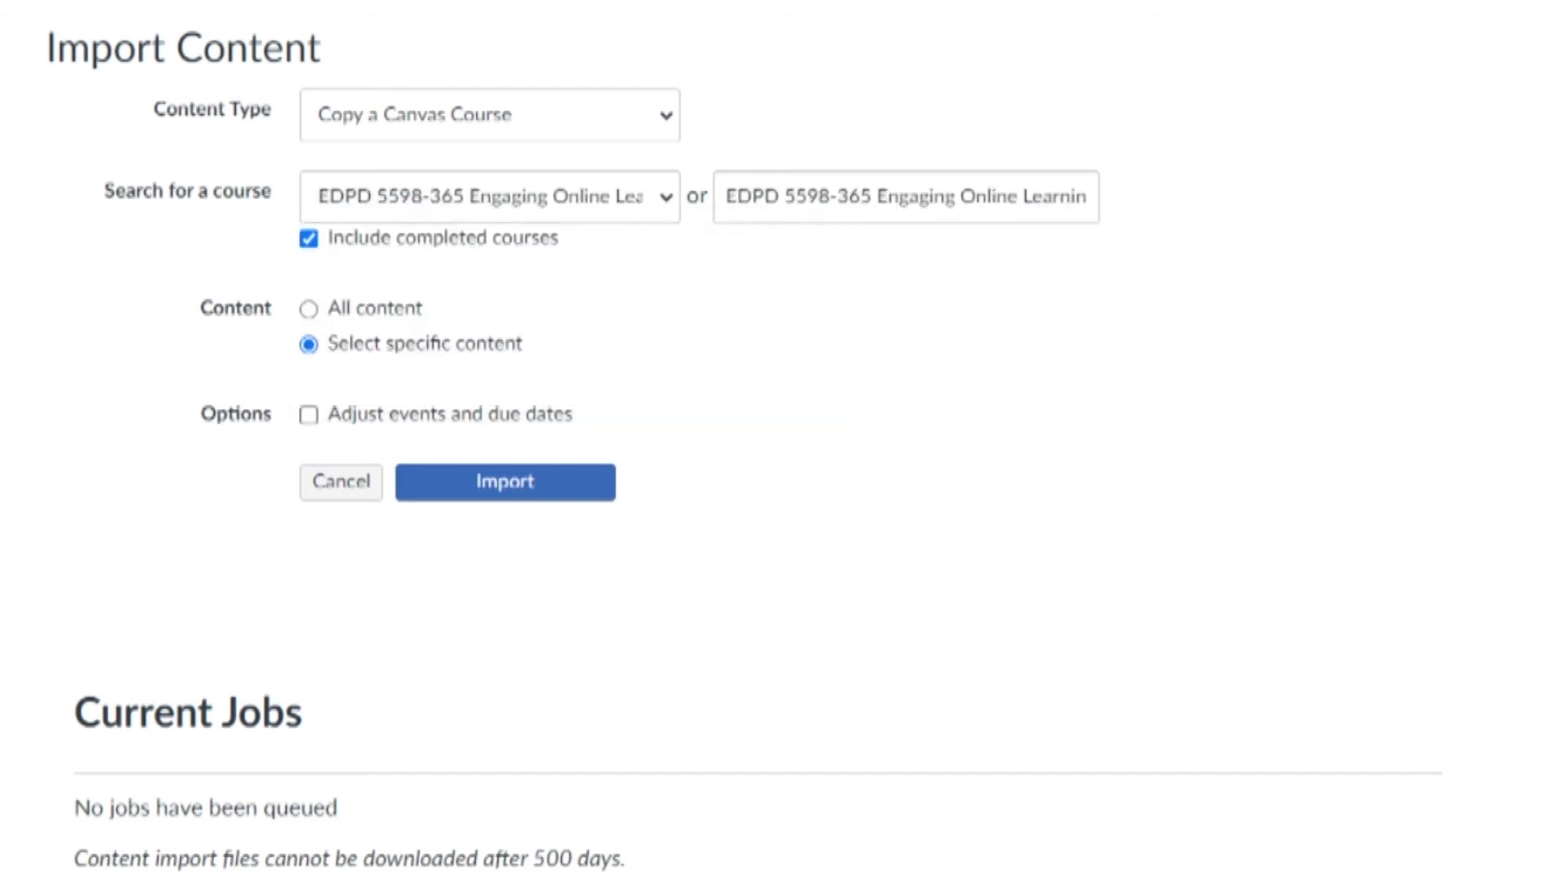
key("space")
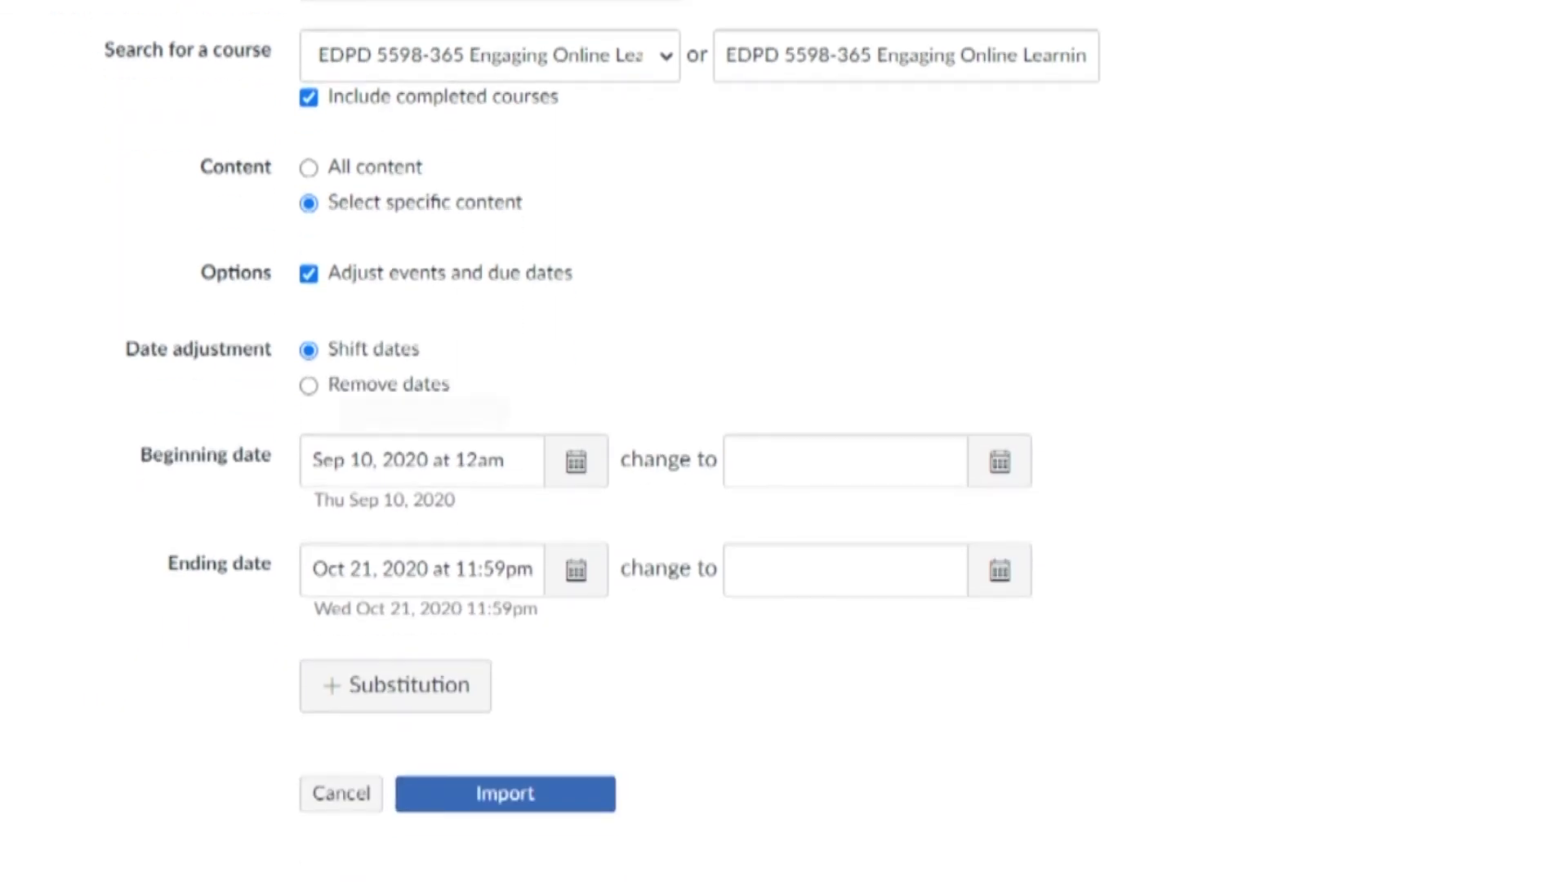
left_click(1000, 462)
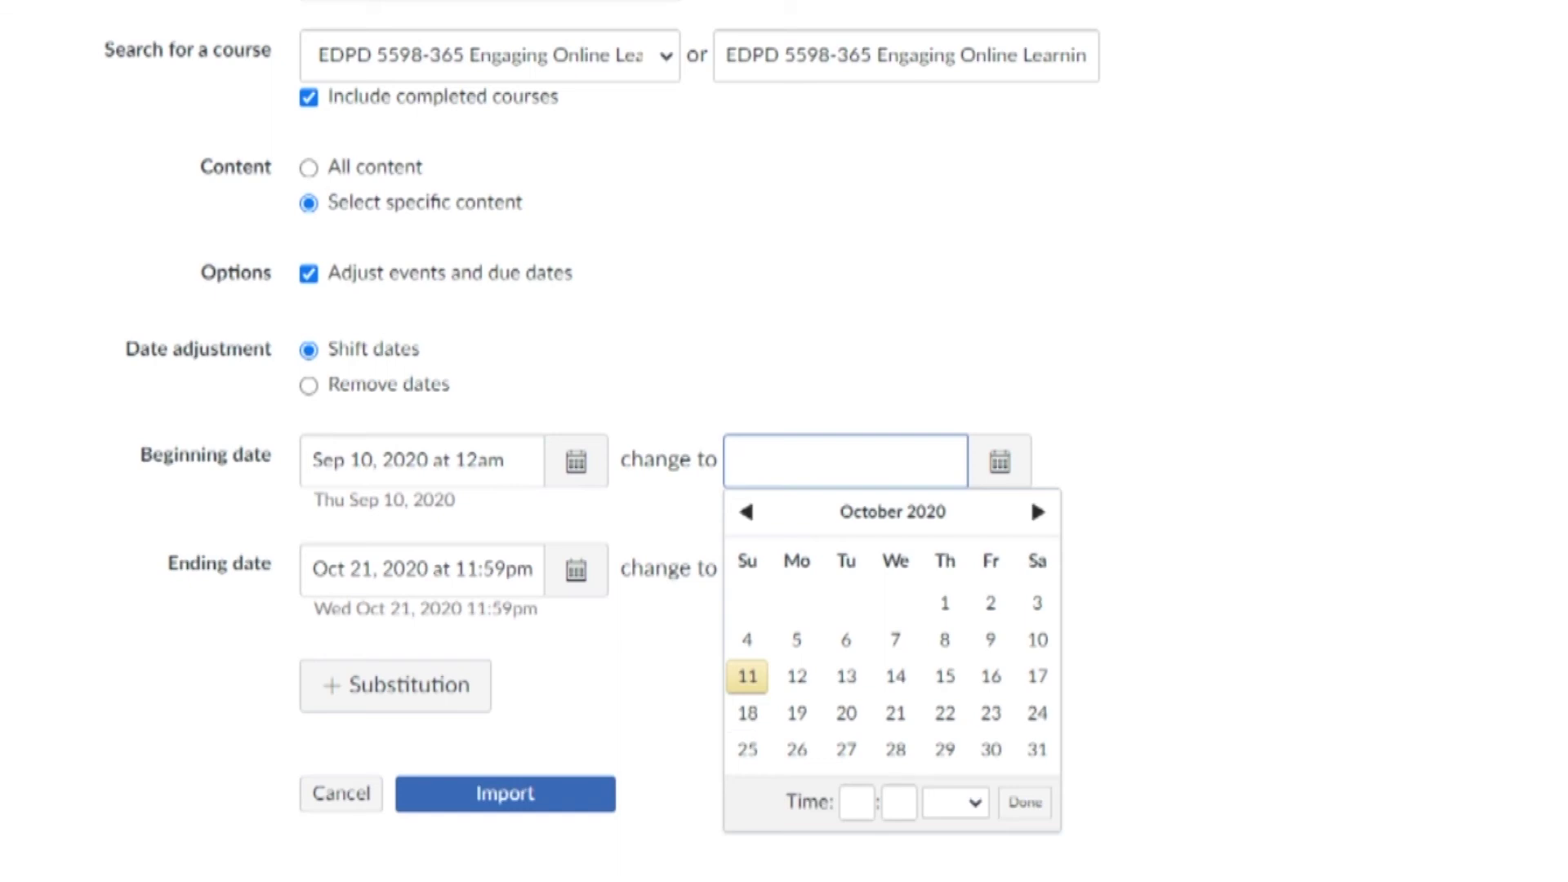
key("Escape")
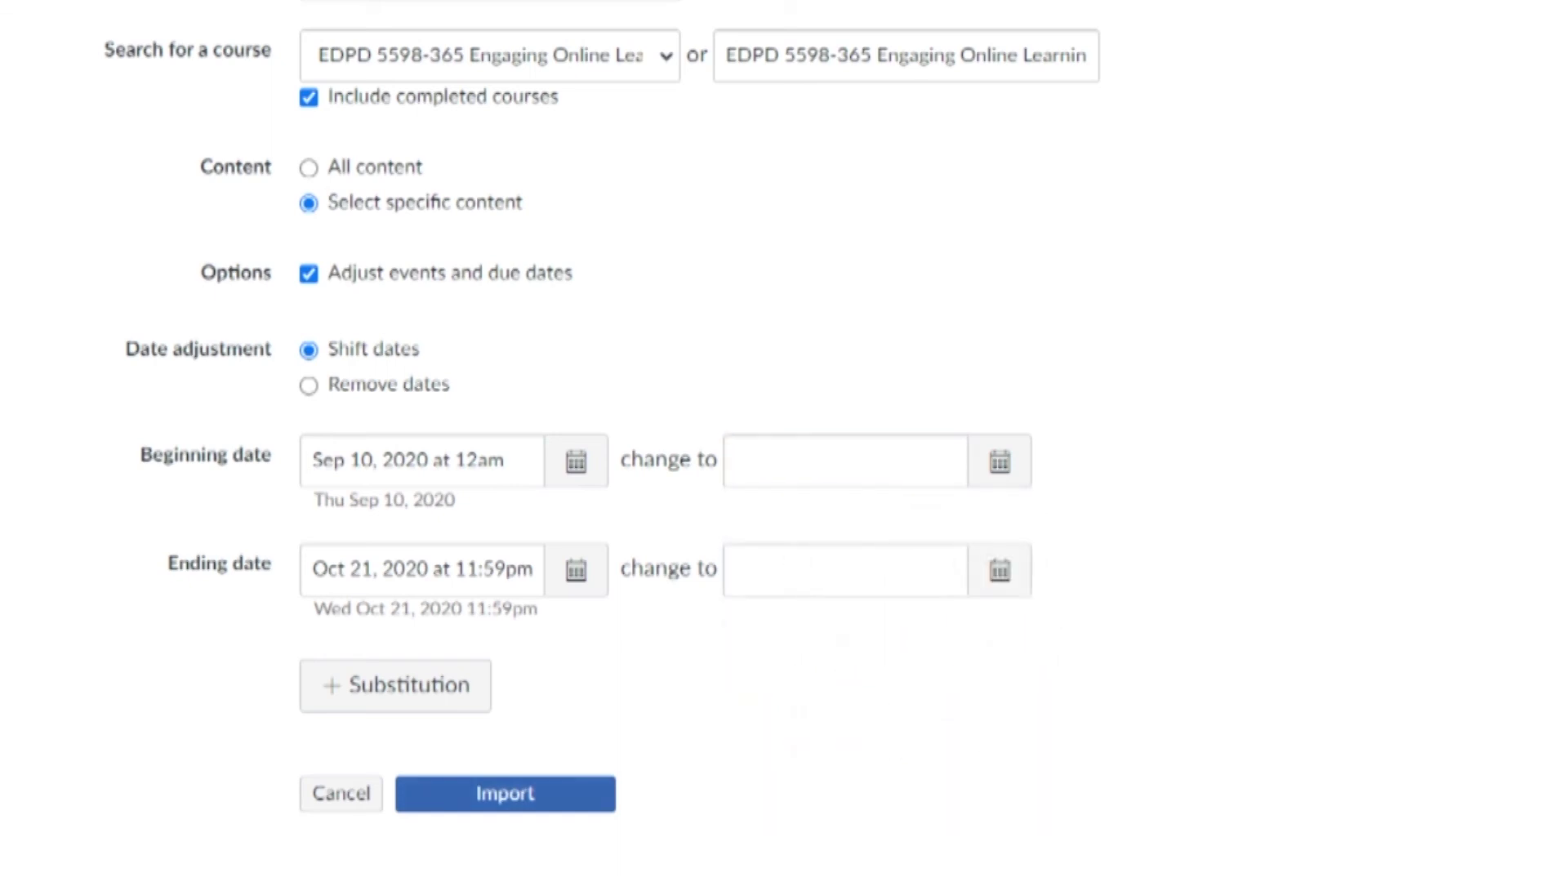